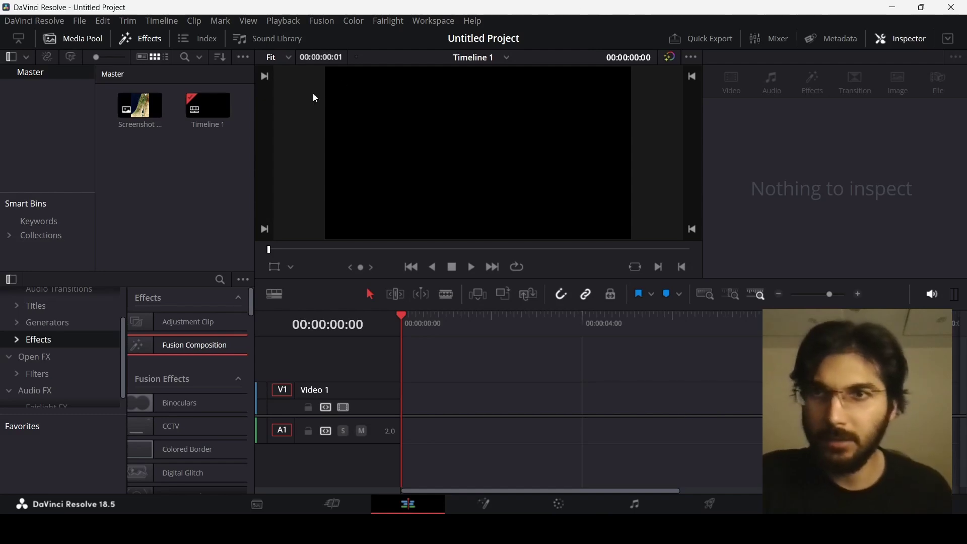
Step: Load the Palestine map Screenshot clip from the Media Pool into the source viewer
left_click(145, 108)
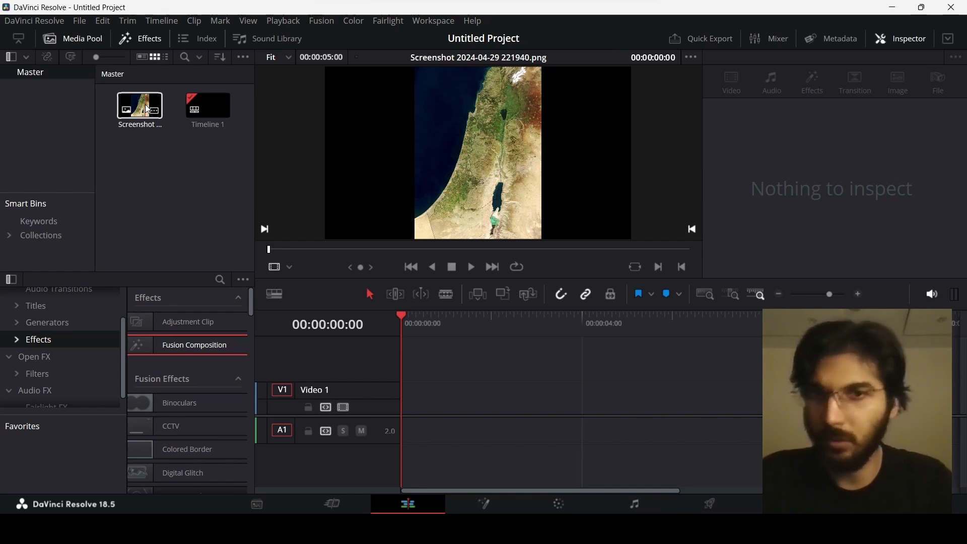
Step: Drag the map Screenshot clip onto the V1 track of Timeline 1
left_click_drag(147, 110, 439, 400)
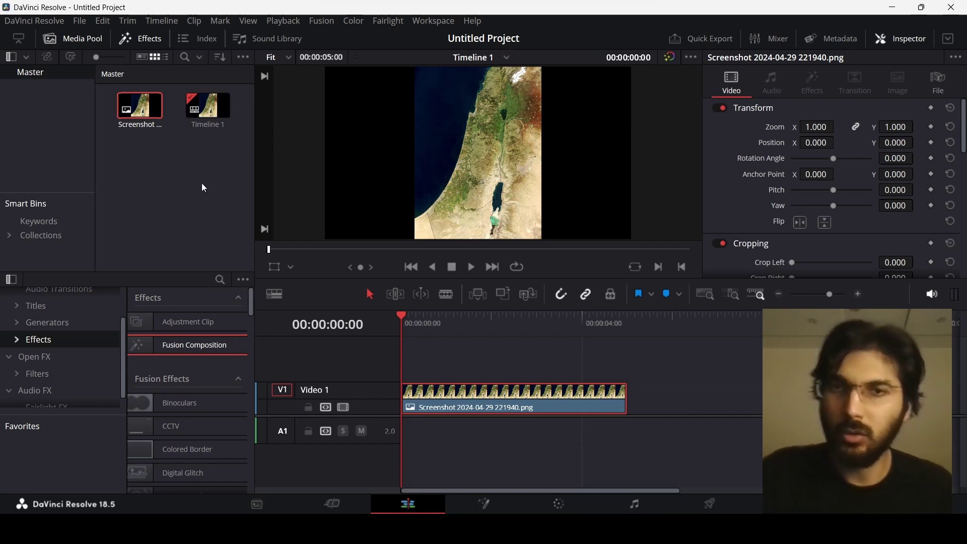
Step: In Timeline 1's settings, turn off Use Project Settings and enable vertical 1080 x 1920 resolution
right_click(200, 103)
mouse_move(228, 108)
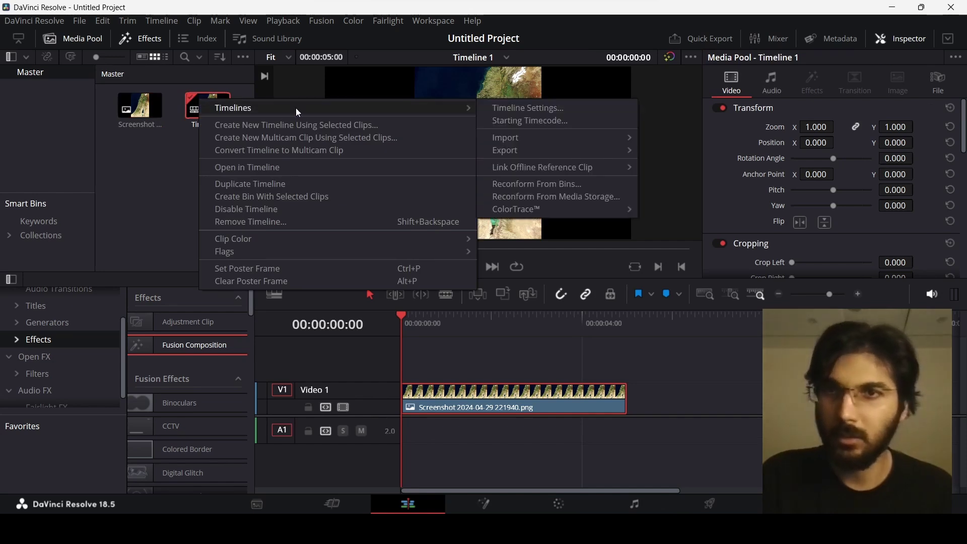
left_click(519, 109)
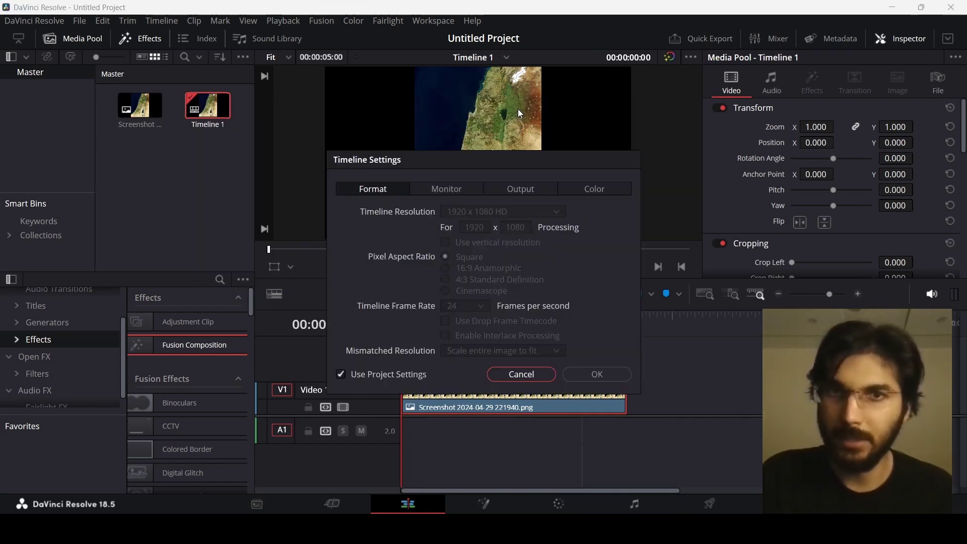
left_click(340, 373)
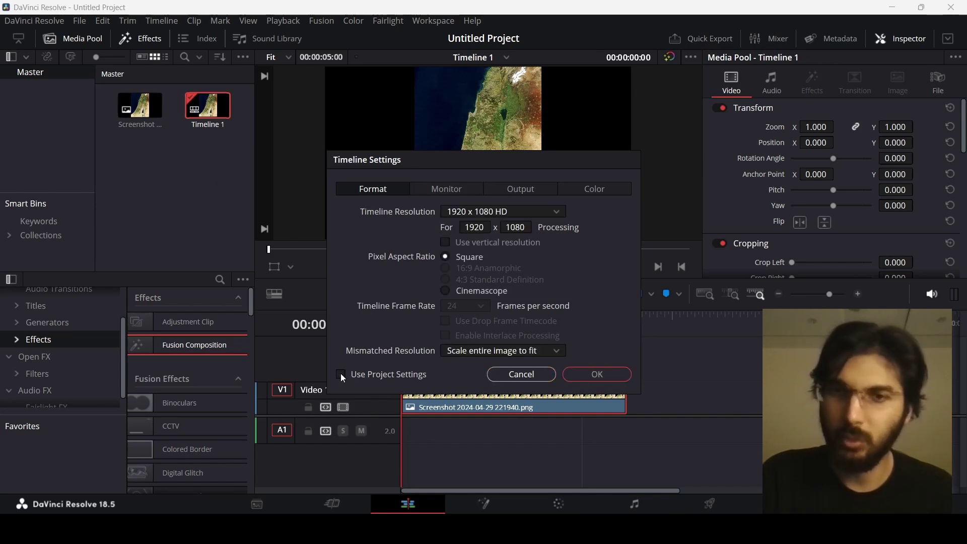
left_click(446, 242)
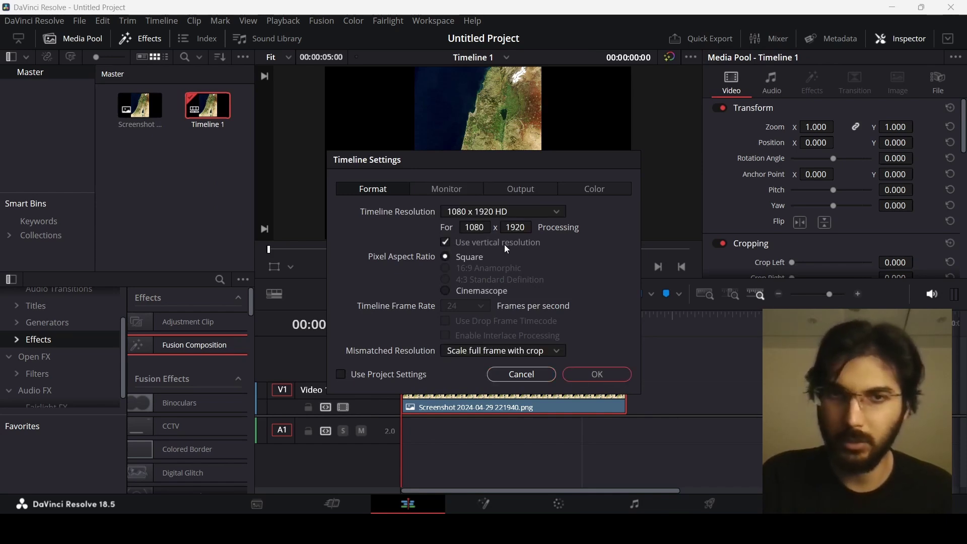
left_click(590, 375)
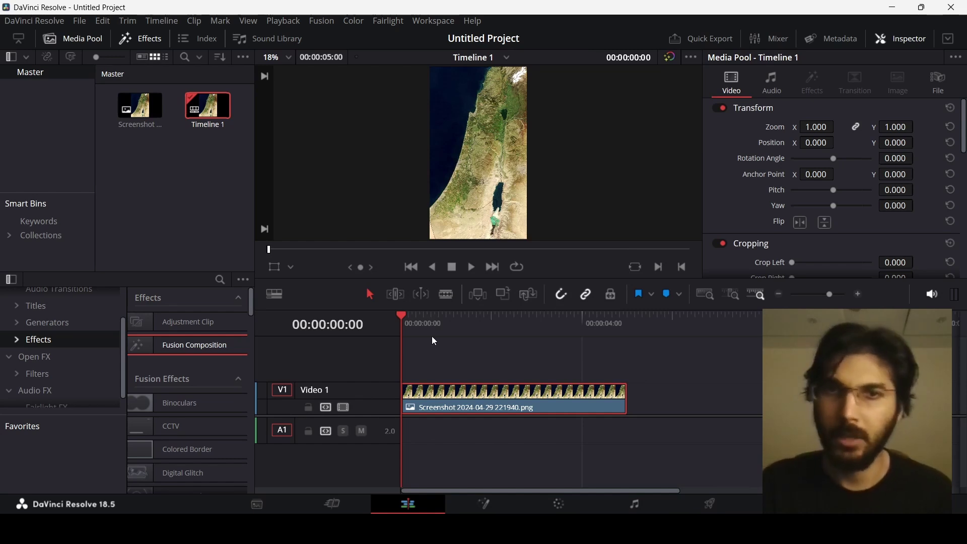
Step: Open the V1 map clip in Fusion, spread MediaIn1 and MediaOut1 apart, and zoom toward Gaza
left_click(448, 392)
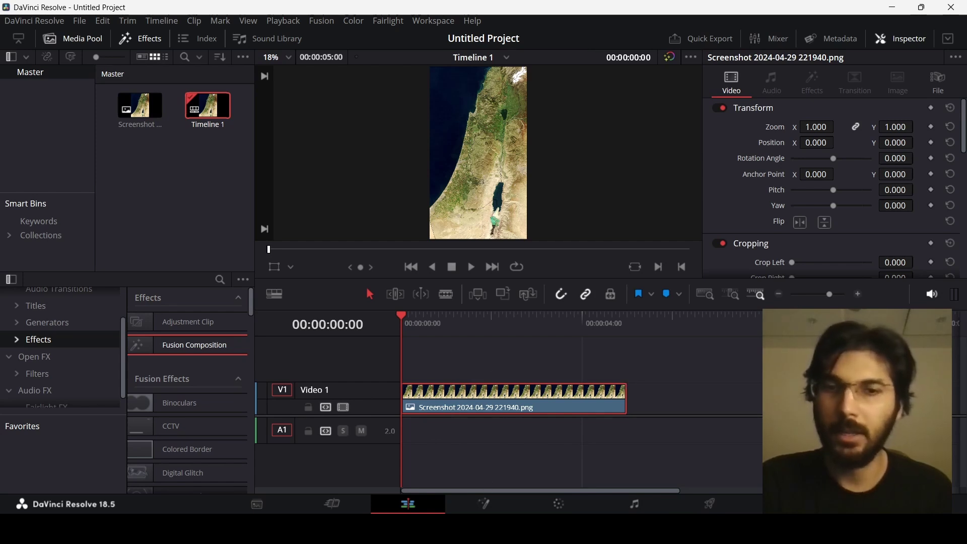
left_click(479, 506)
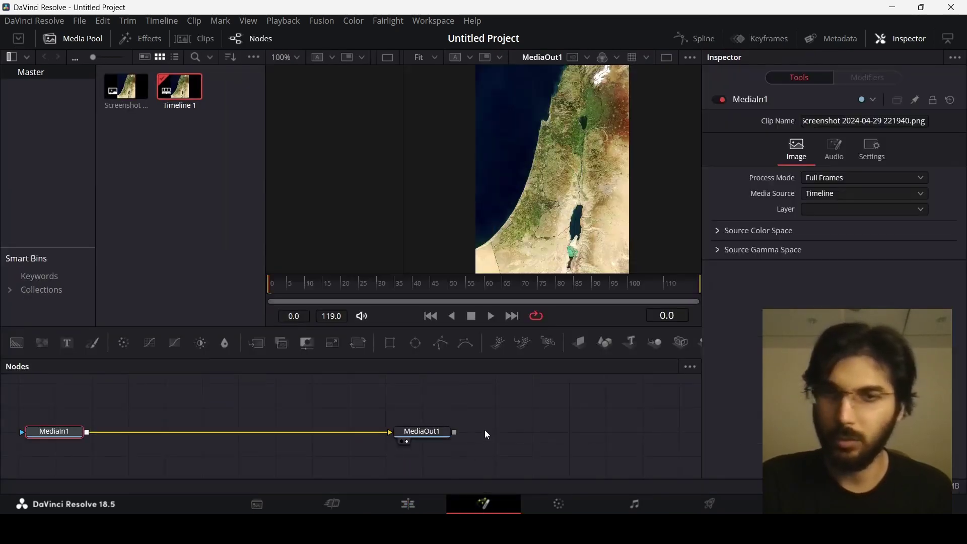
left_click_drag(57, 404, 520, 433)
left_click_drag(162, 455, 61, 454)
left_click_drag(563, 452, 637, 452)
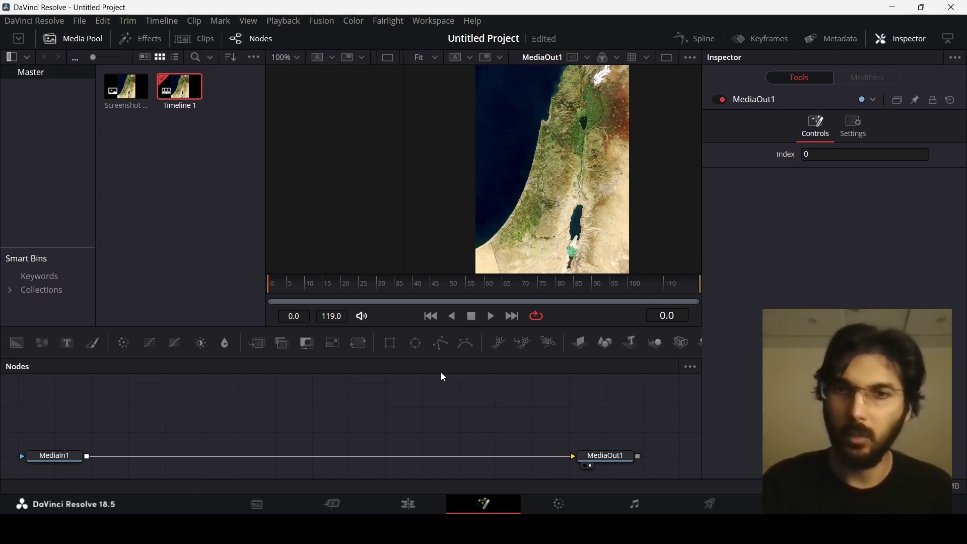
scroll(586, 176, "up", 2)
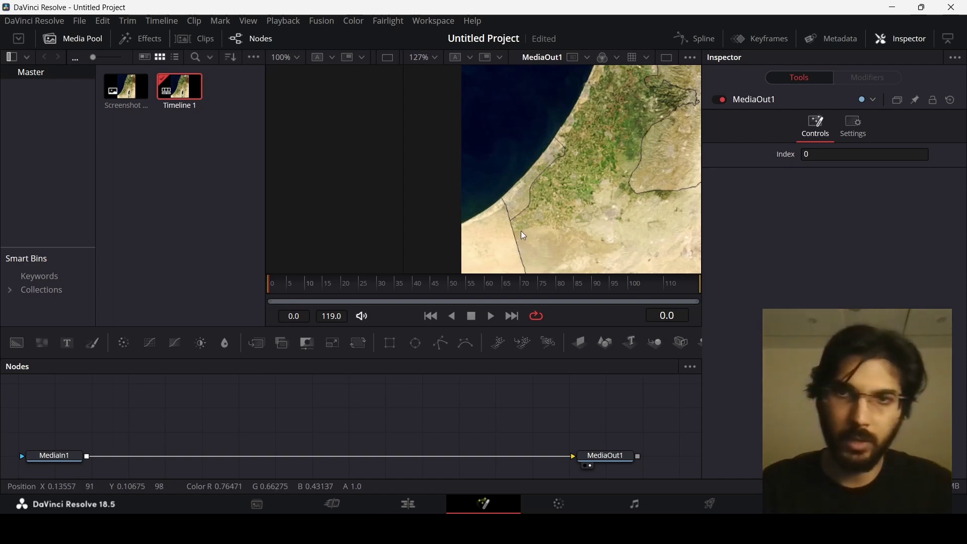
scroll(524, 236, "up", 2)
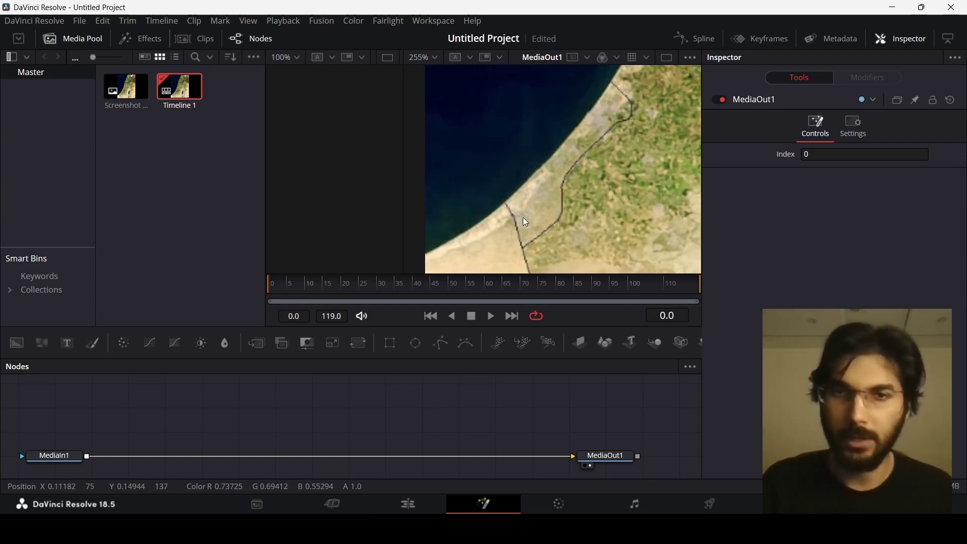
Step: Add Background1 and Polygon1 nodes, remove Polygon1's polyline, and wire Polygon1 into Background1's mask
left_click_drag(18, 352, 114, 429)
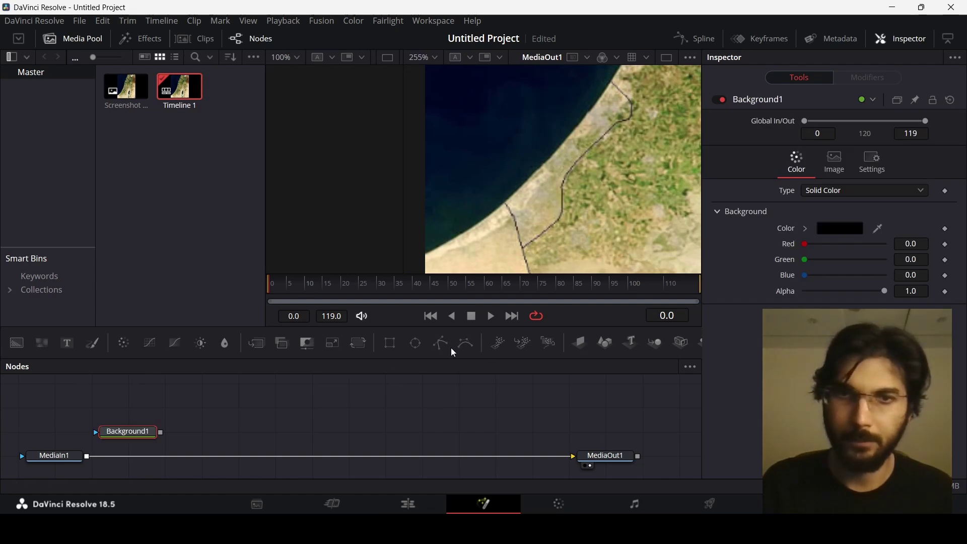
left_click_drag(445, 346, 157, 412)
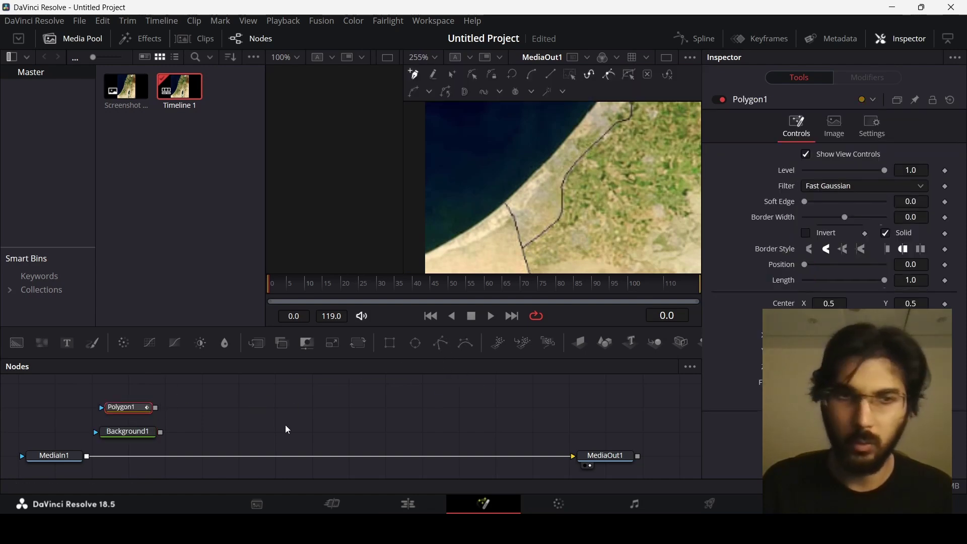
right_click(825, 400)
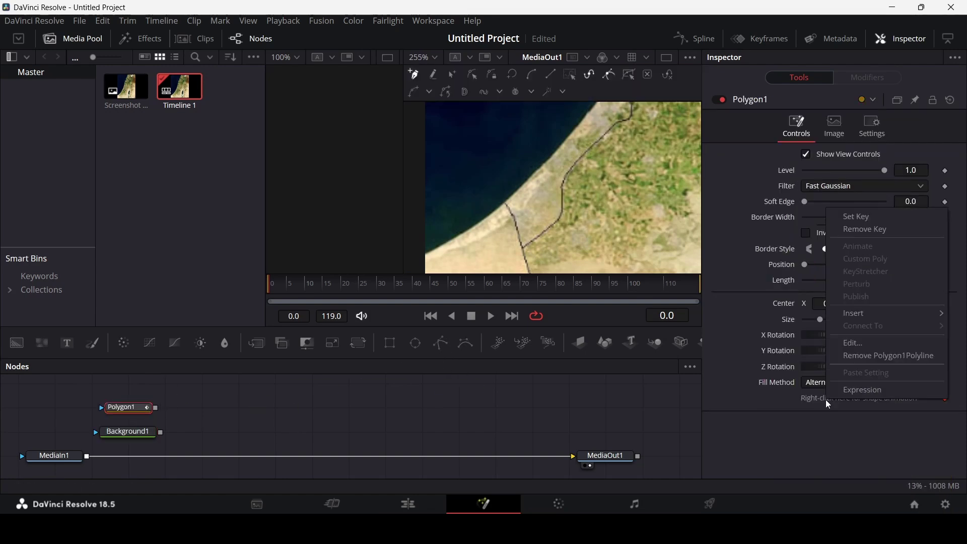
left_click(859, 355)
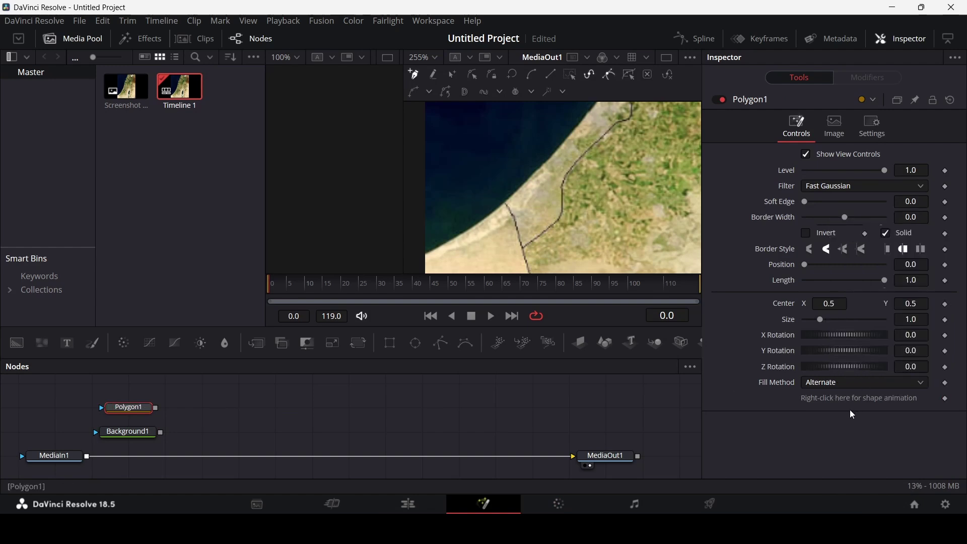
left_click_drag(156, 407, 177, 438)
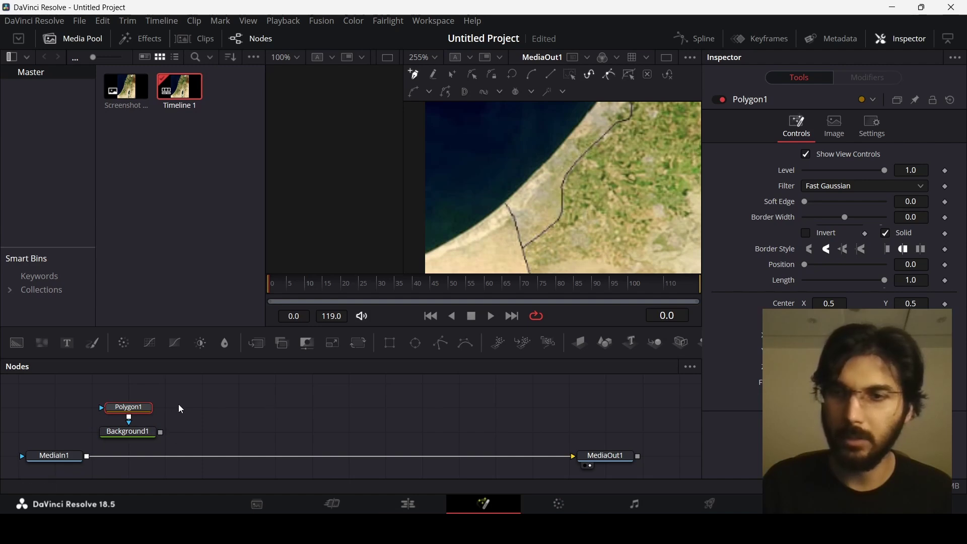
Step: Trace Polygon1 point by point along the Gaza border and coast, closing it at the first point
scroll(536, 218, "up", 8)
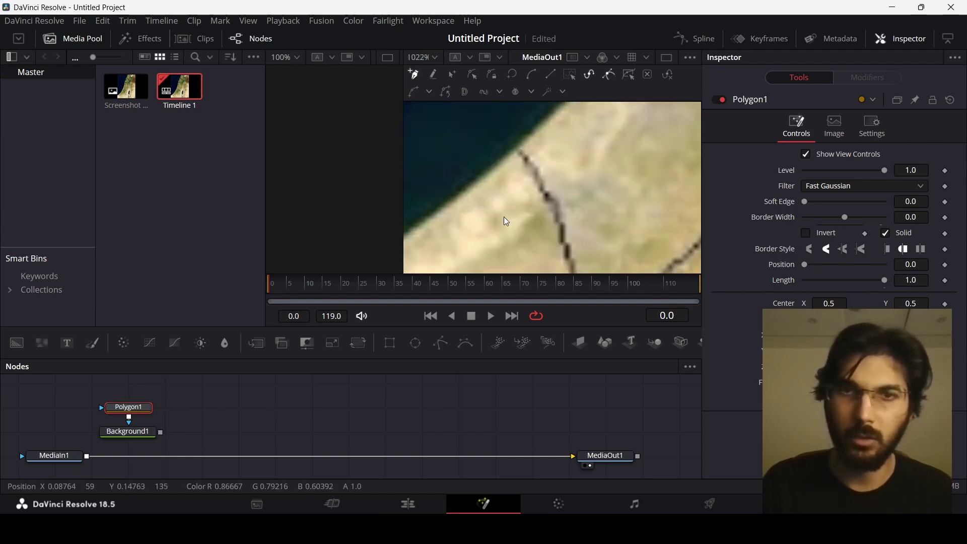
left_click(519, 152)
left_click(533, 168)
left_click(546, 196)
left_click(561, 215)
scroll(590, 246, "down", 2)
scroll(590, 247, "up", 4)
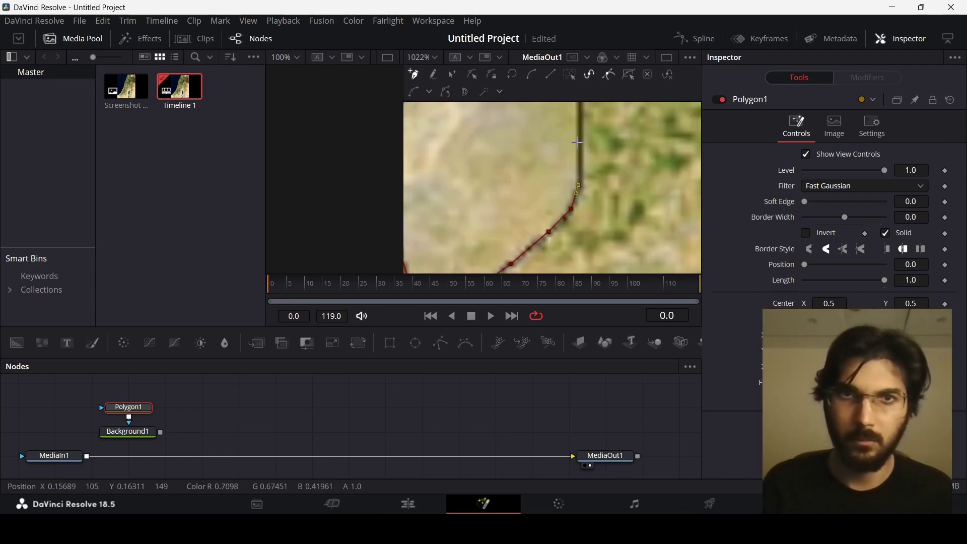
scroll(607, 140, "down", 3)
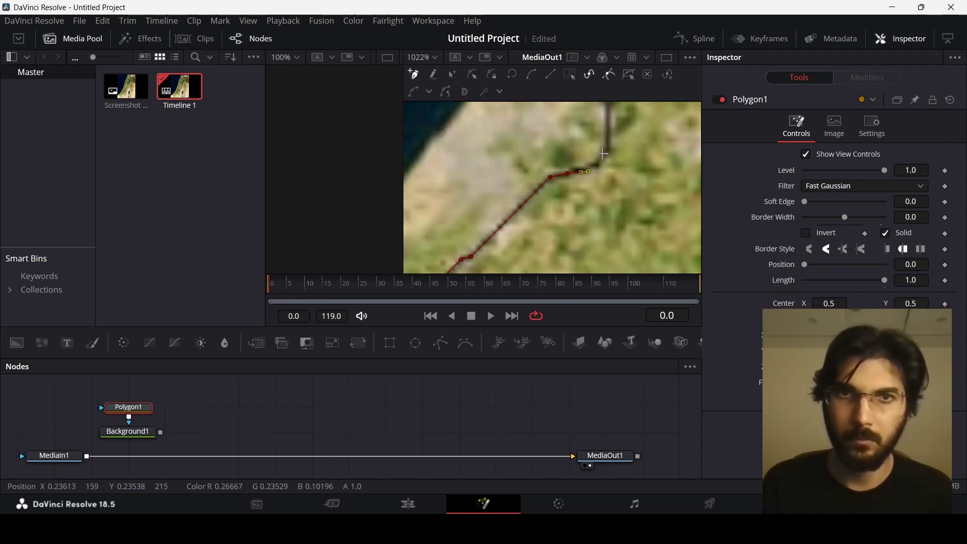
scroll(613, 203, "down", 6)
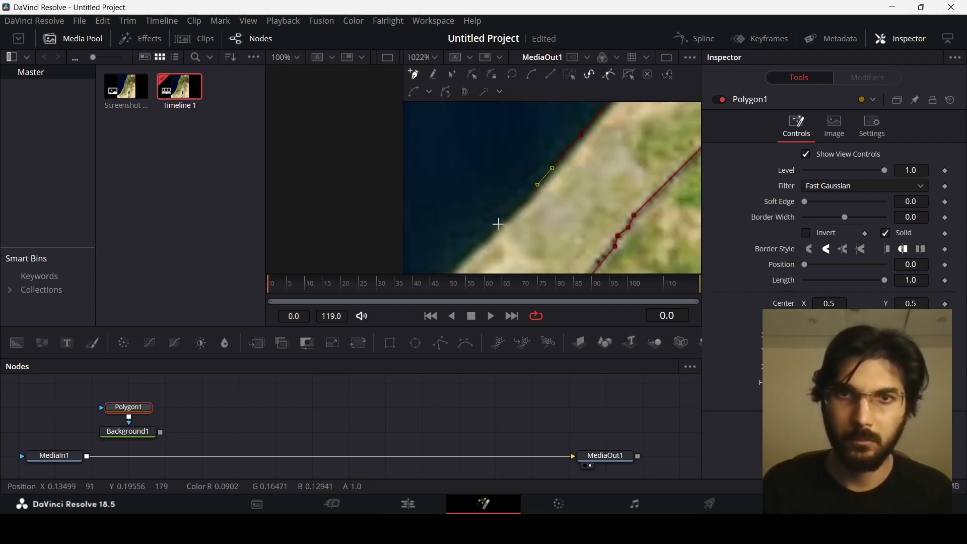
left_click(442, 198)
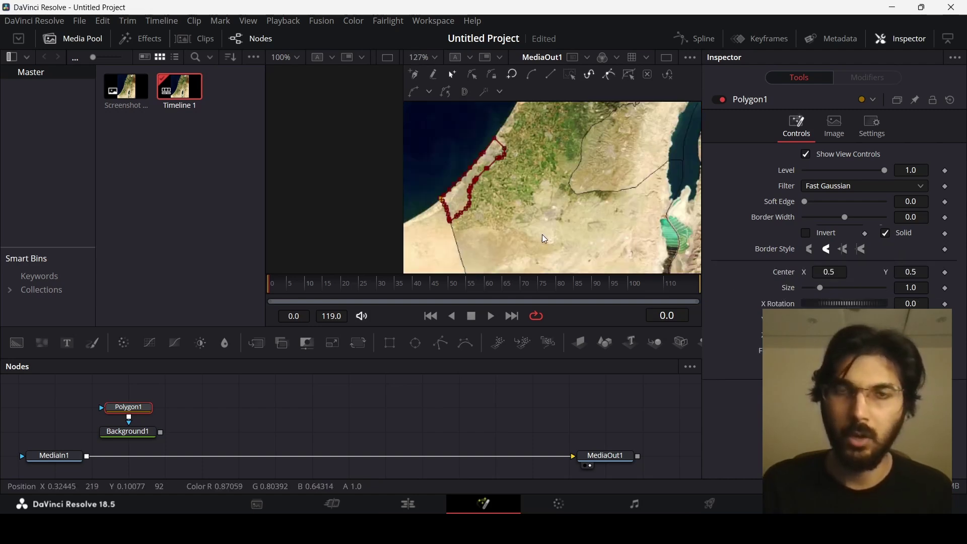
scroll(449, 184, "up", 4)
scroll(481, 190, "down", 1)
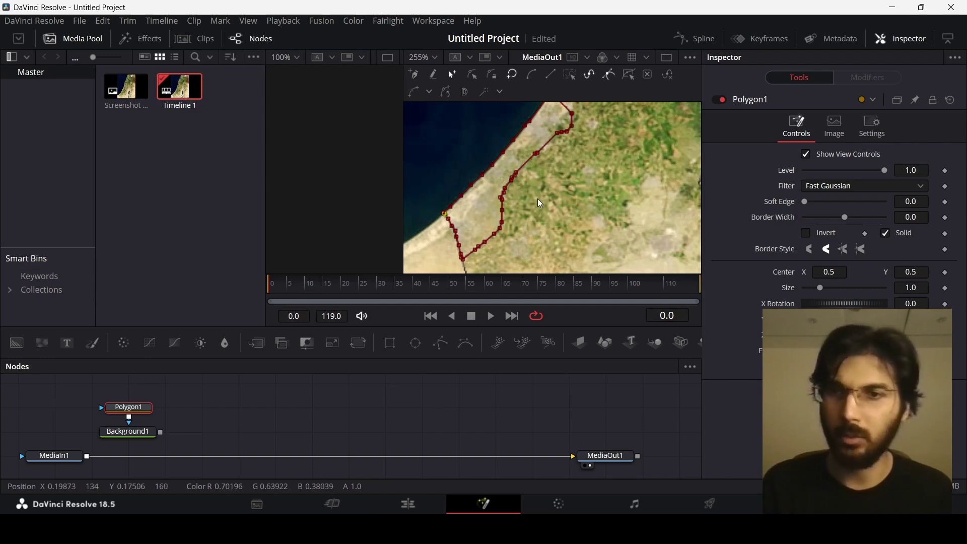
Step: Set Background1's Red to 1.0 and merge it over MediaIn1 through a new Merge1 node
left_click(138, 434)
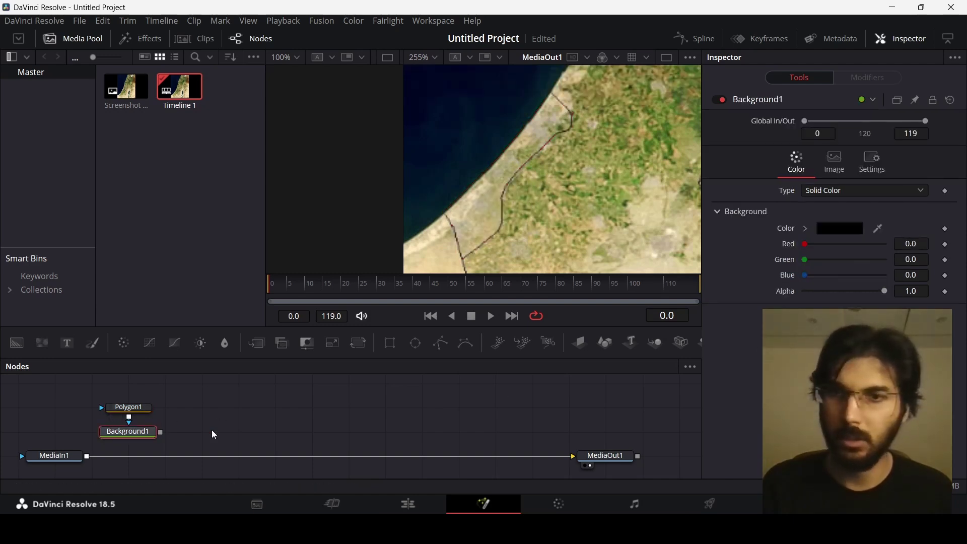
left_click_drag(818, 247, 887, 244)
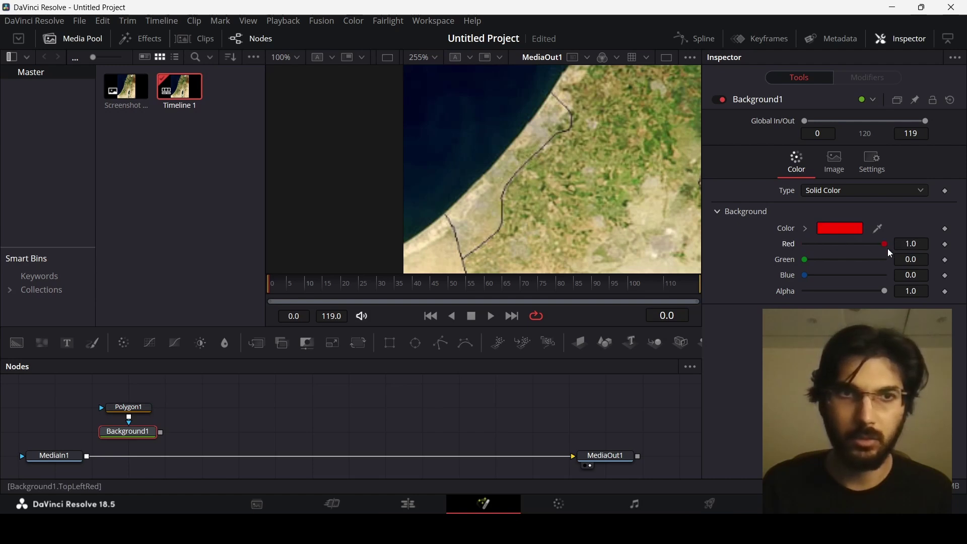
left_click_drag(160, 432, 89, 456)
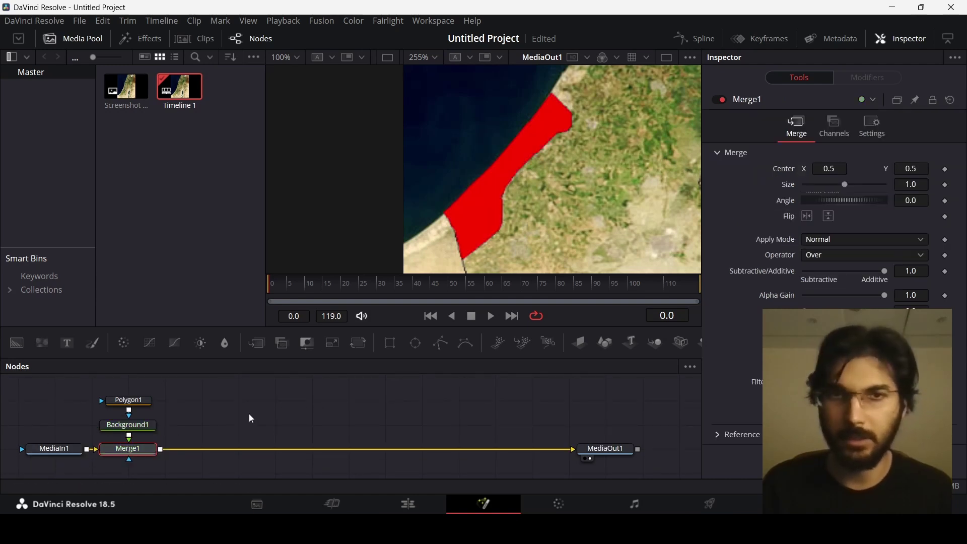
Step: Change Background1's colour to the darker red #ad0000 and reframe the viewer on Gaza
left_click(490, 198)
left_click(805, 225)
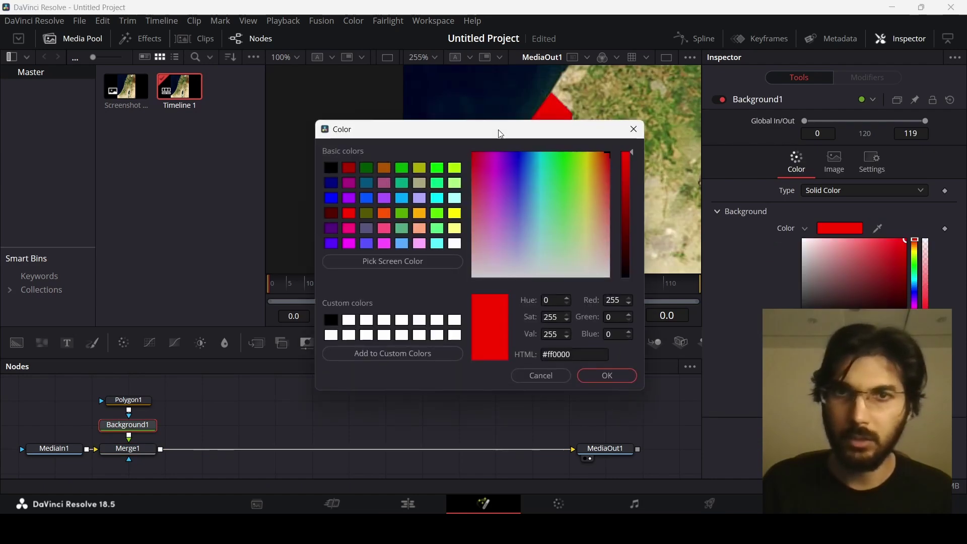
left_click_drag(498, 132, 280, 131)
left_click_drag(408, 164, 403, 190)
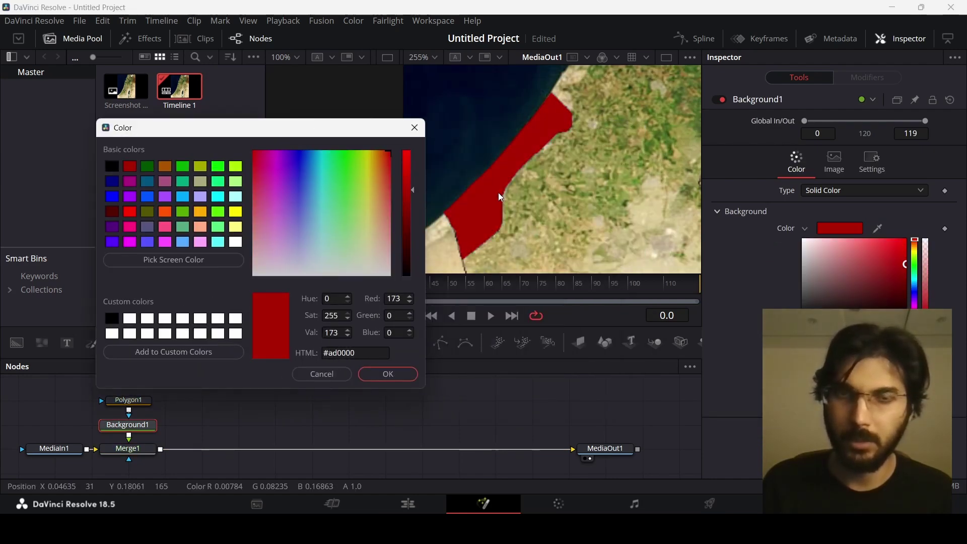
left_click(388, 374)
scroll(554, 168, "down", 5)
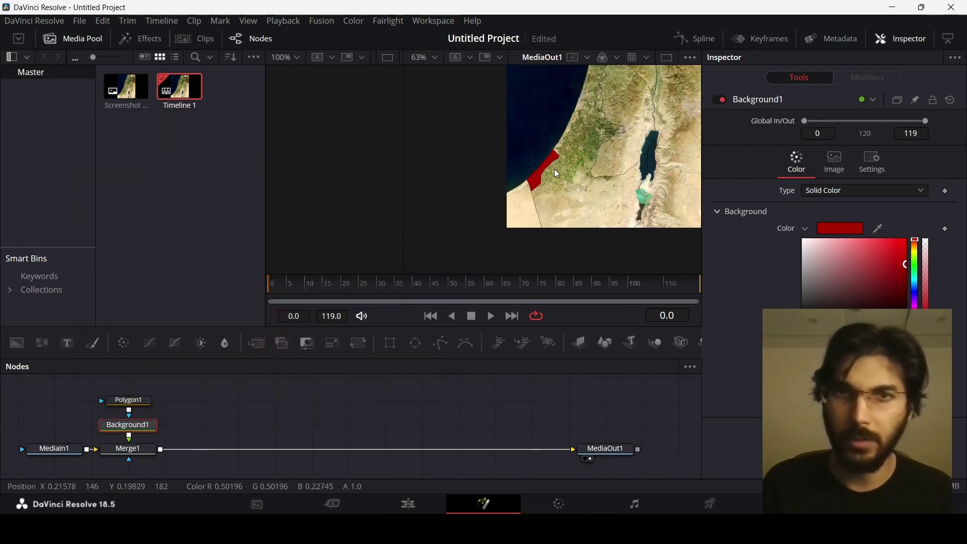
left_click_drag(579, 165, 500, 225)
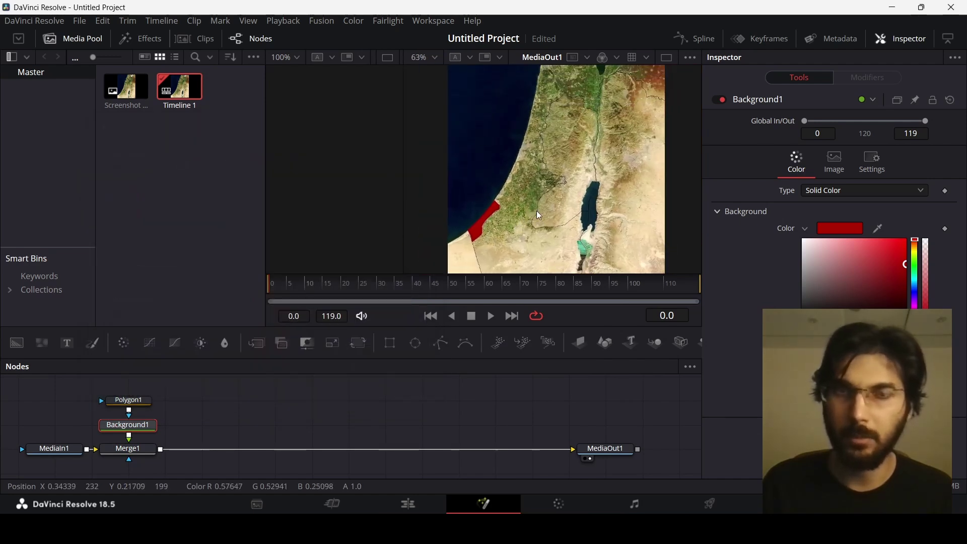
scroll(515, 210, "up", 4)
scroll(518, 174, "up", 2)
scroll(474, 192, "up", 2)
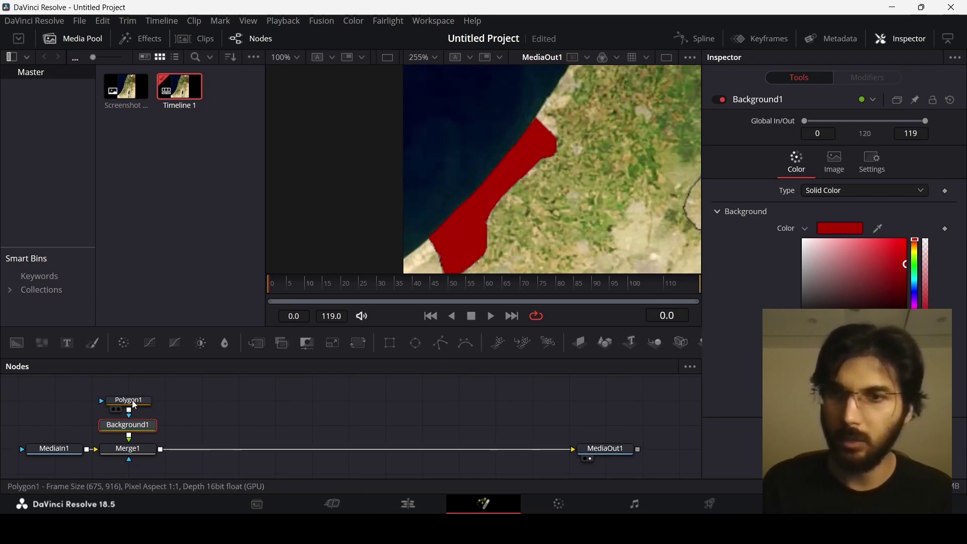
Step: Lower Merge1's Blend slider to 0.685 in the Inspector
left_click(140, 452)
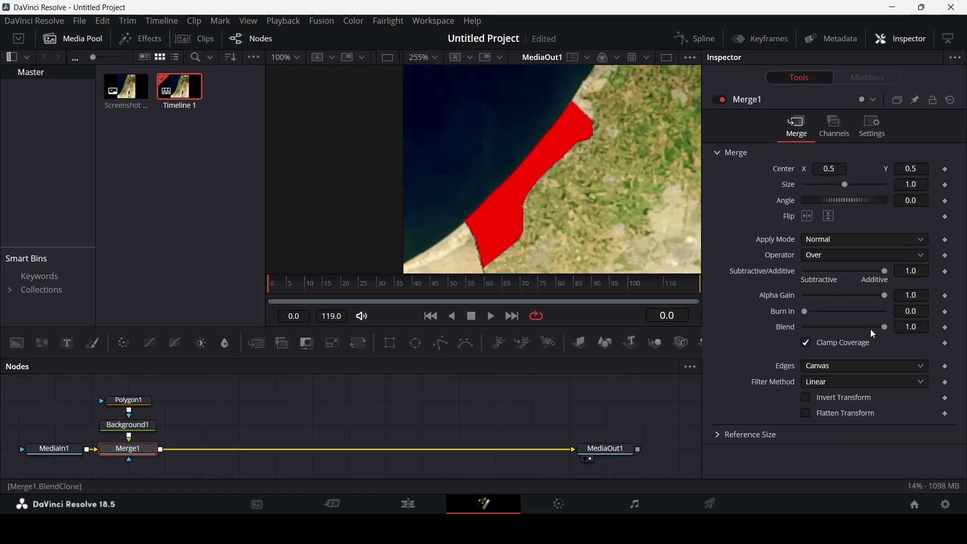
left_click_drag(883, 327, 857, 328)
left_click_drag(857, 327, 859, 327)
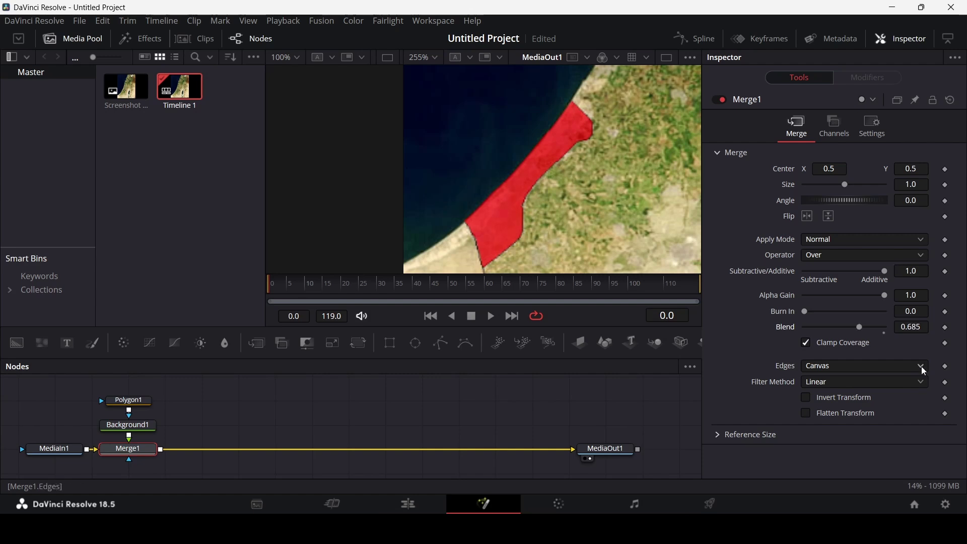
scroll(560, 173, "down", 5)
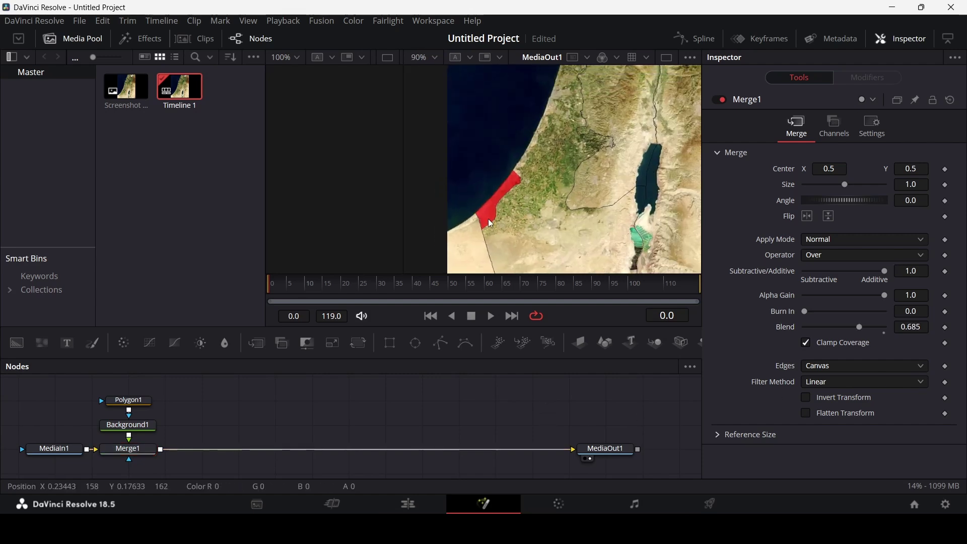
scroll(492, 215, "up", 3)
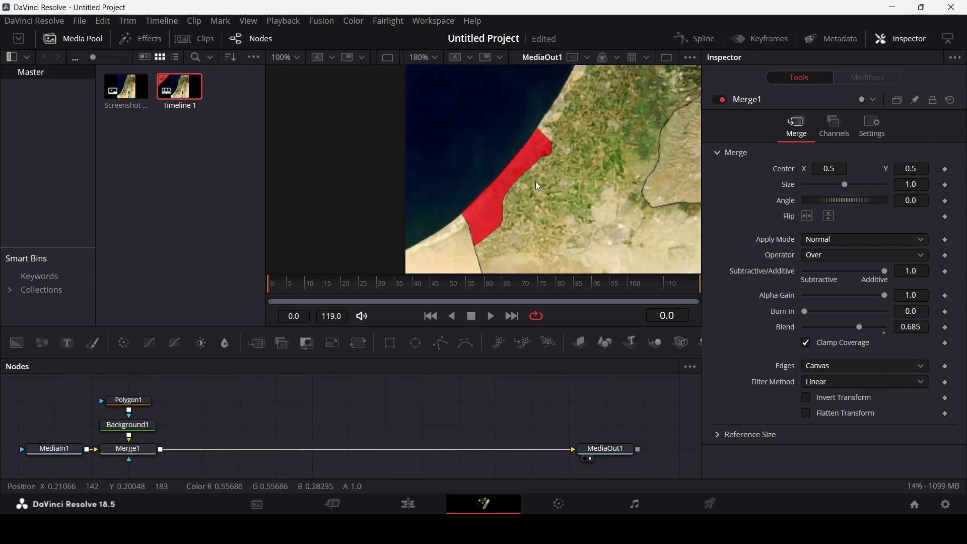
scroll(550, 181, "down", 3)
Step: Keyframe Merge1's Blend at 0.685 on frame 20, then set it to 0.0 on frame 0
left_click_drag(584, 161, 513, 227)
scroll(474, 220, "up", 3)
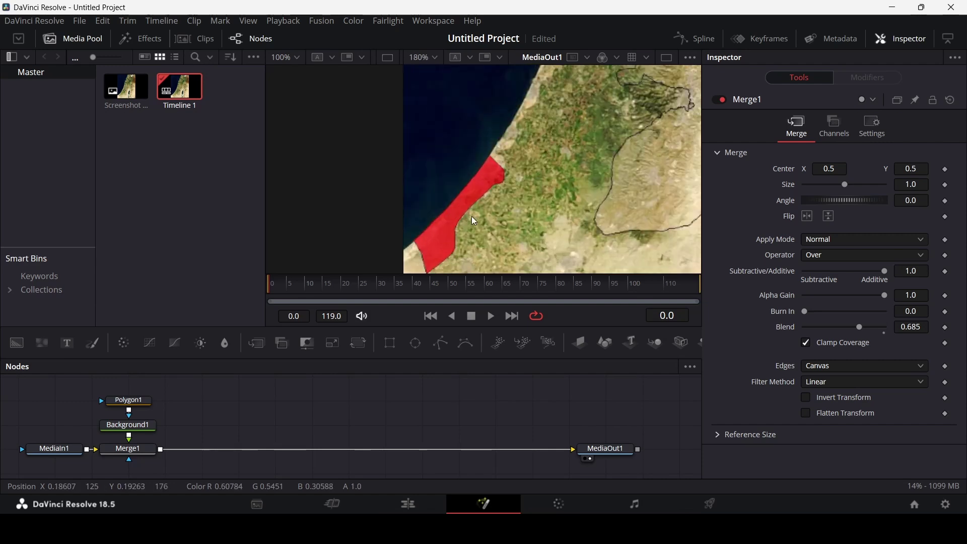
left_click(141, 401)
left_click(324, 294)
scroll(492, 194, "down", 2)
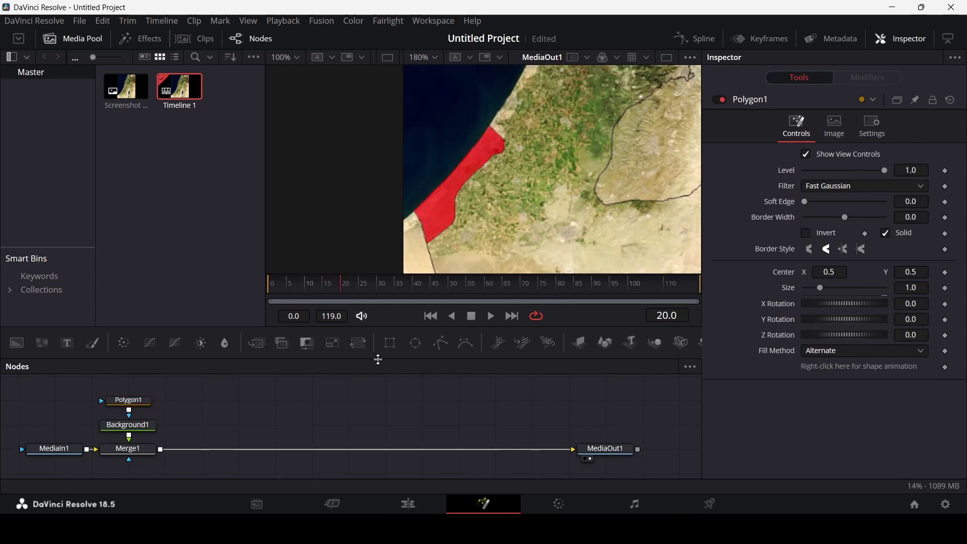
left_click(130, 455)
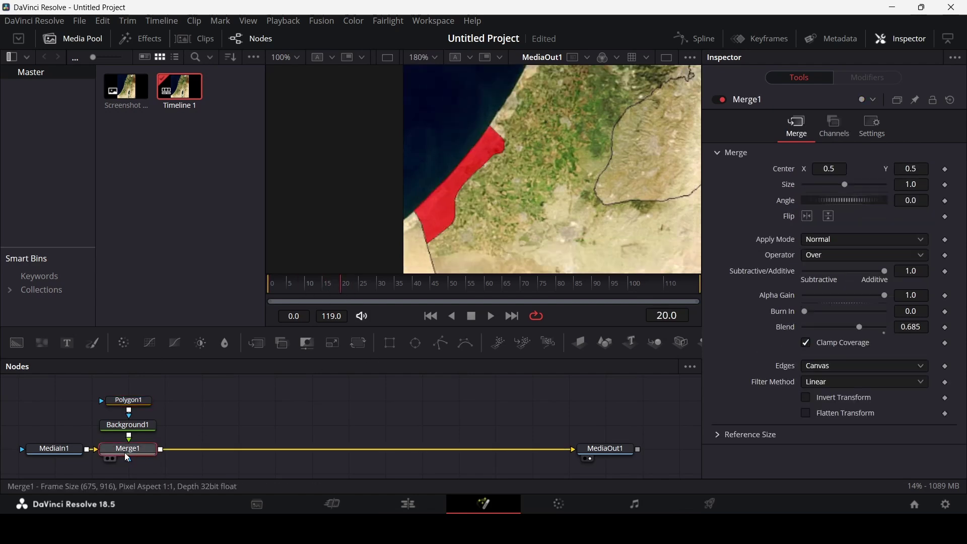
left_click(945, 327)
left_click(259, 291)
left_click_drag(858, 328, 789, 330)
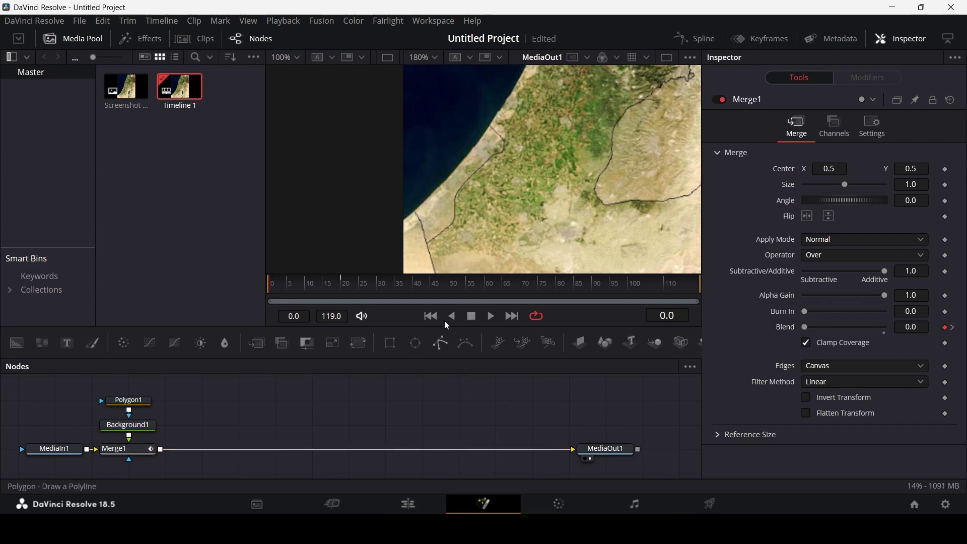
key("ctrl+f")
key("space")
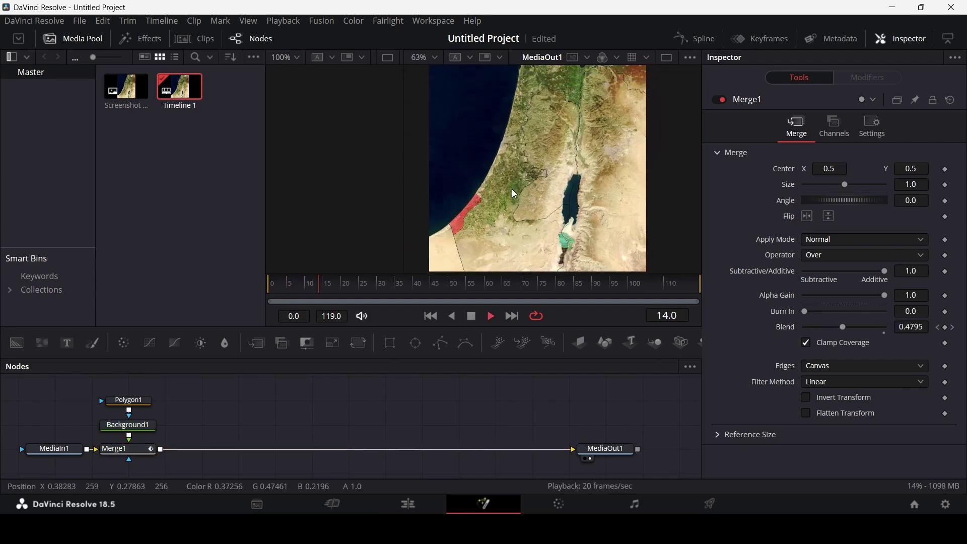
key("space")
scroll(459, 223, "up", 5)
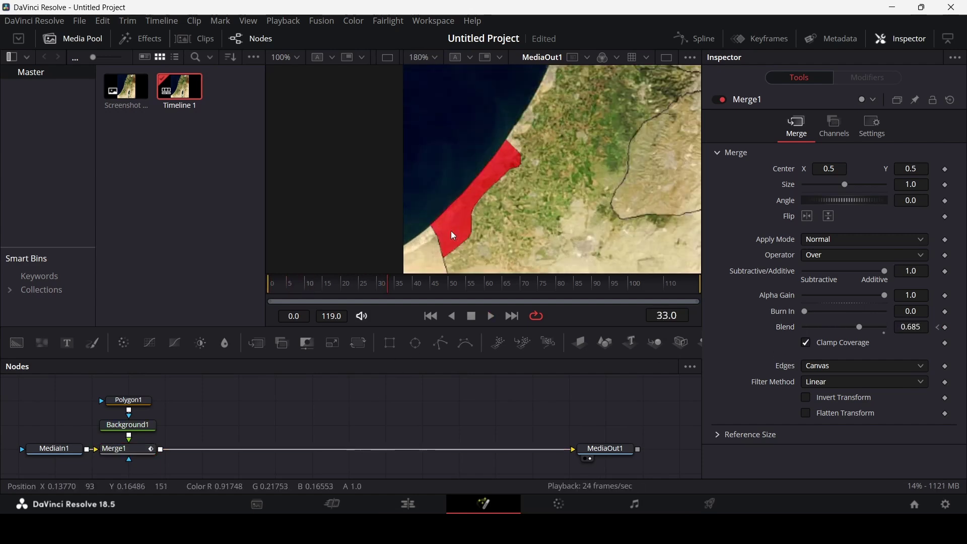
left_click_drag(280, 300, 250, 288)
key("space")
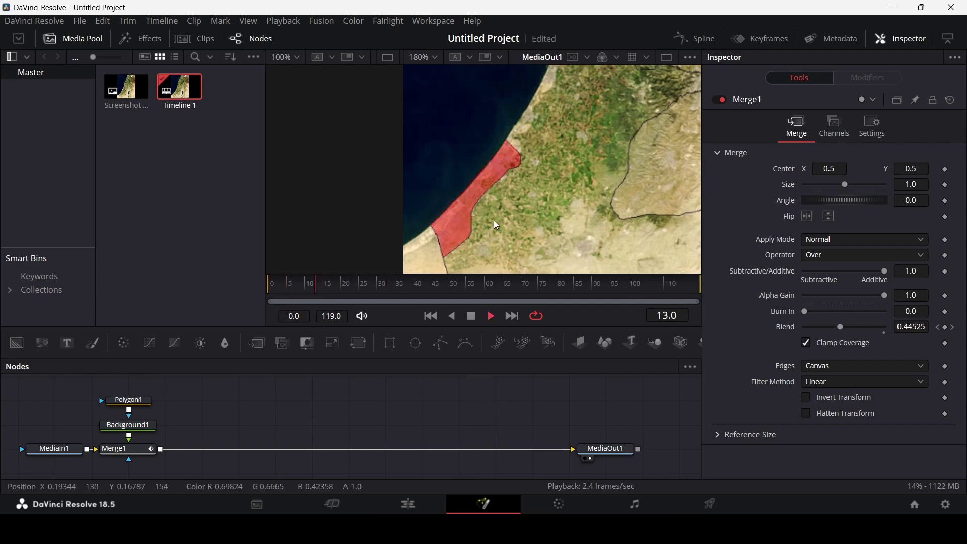
key("space")
left_click(296, 292)
left_click_drag(296, 292, 278, 301)
key("space")
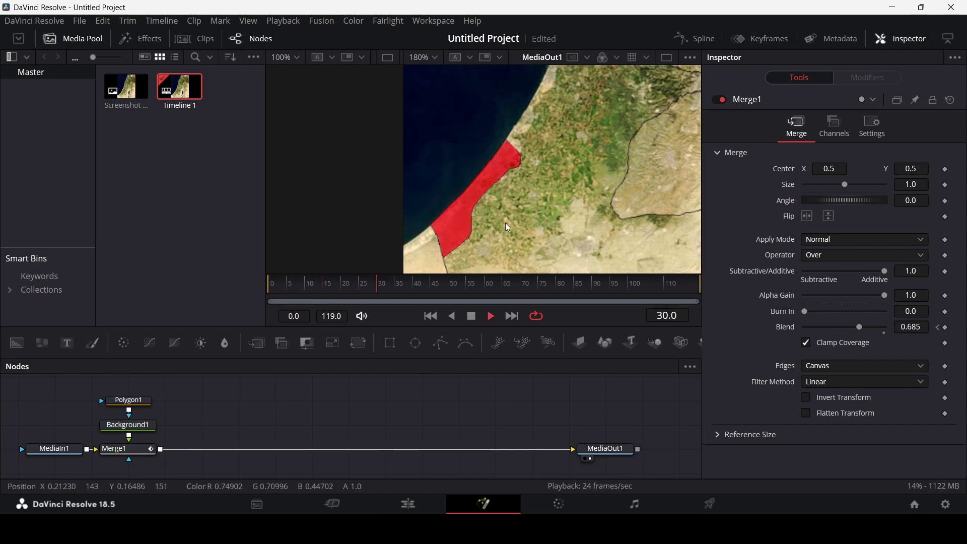
key("space")
scroll(519, 211, "down", 2)
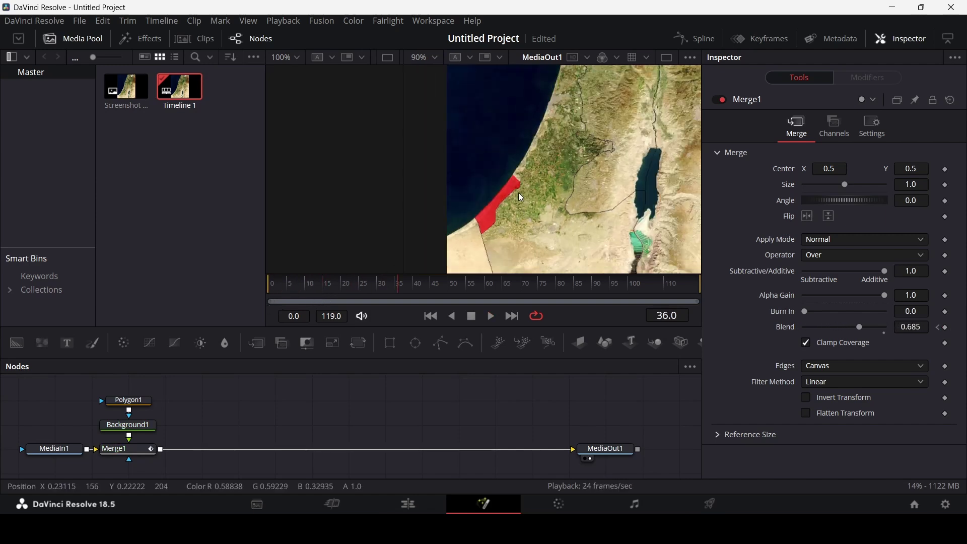
scroll(526, 199, "down", 2)
left_click_drag(563, 182, 497, 220)
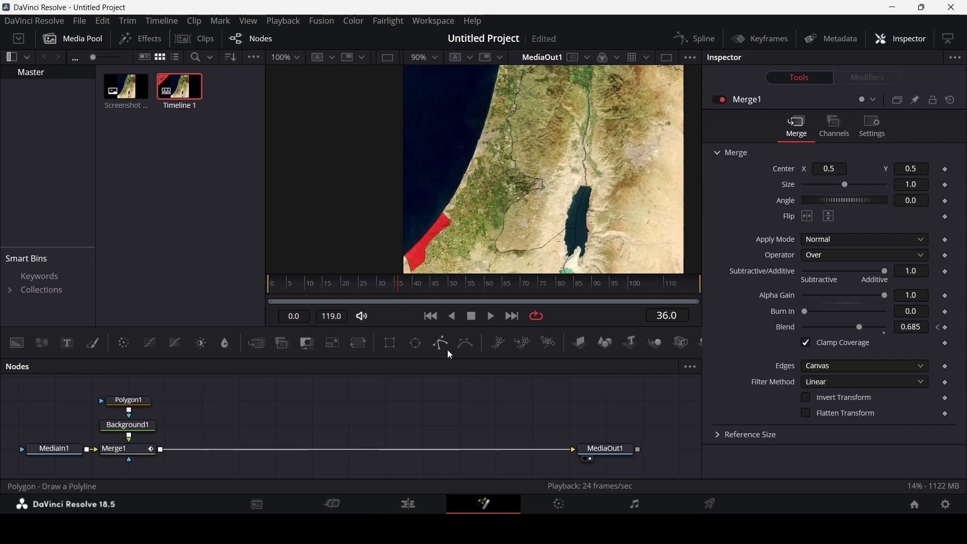
Step: Add a Polygon2 node without Polyline animation and feed it into Polygon1
left_click_drag(443, 344, 62, 409)
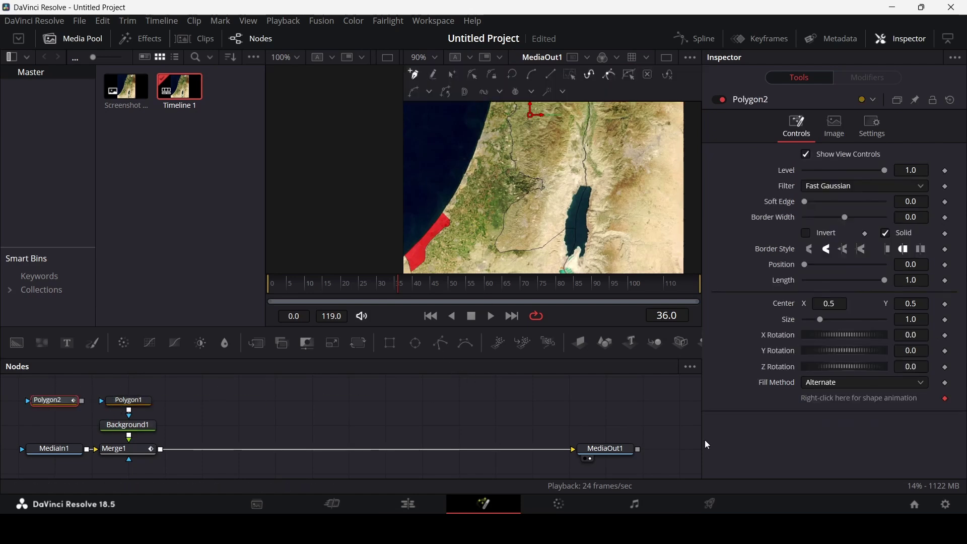
right_click(817, 405)
left_click(858, 362)
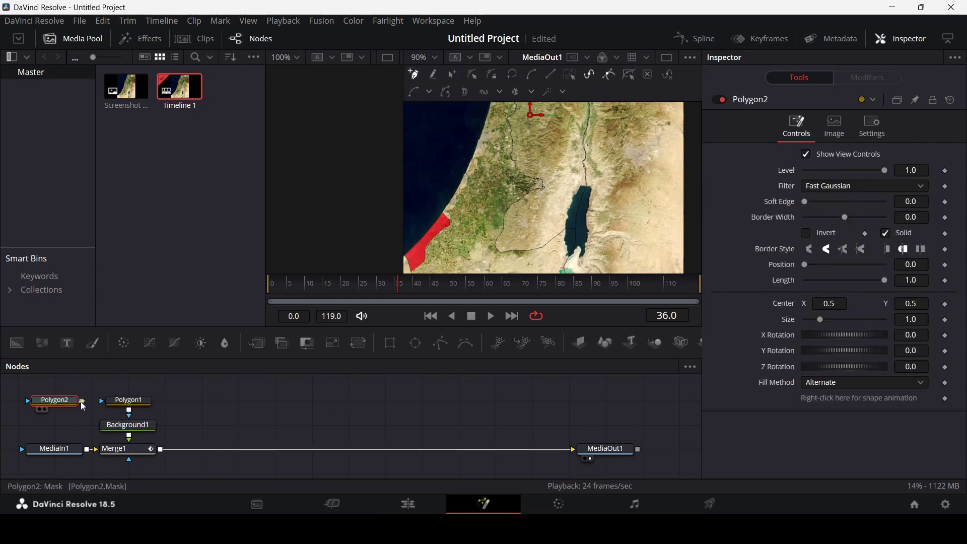
left_click_drag(82, 401, 134, 405)
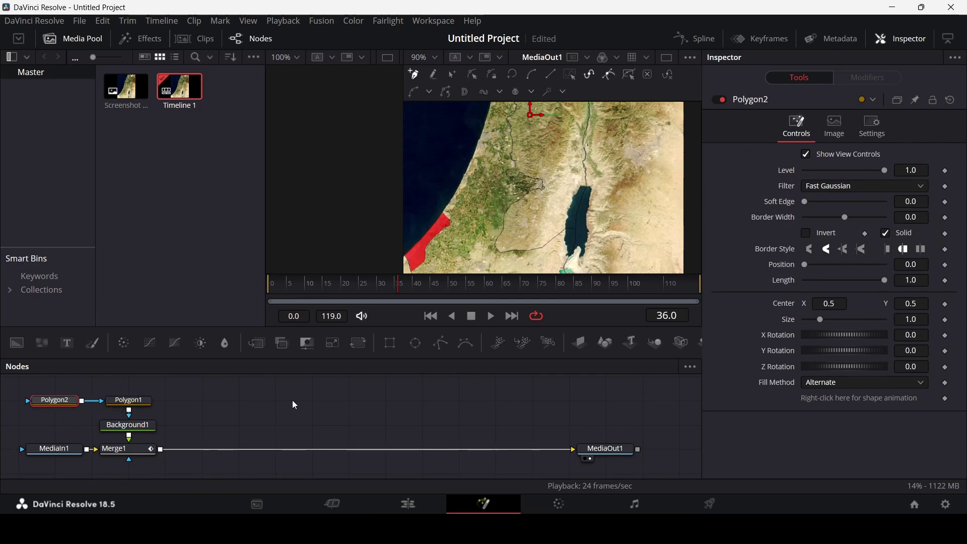
Step: Trace a closed Polygon2 outline around the West Bank so it fills red beside Gaza
scroll(523, 228, "up", 3)
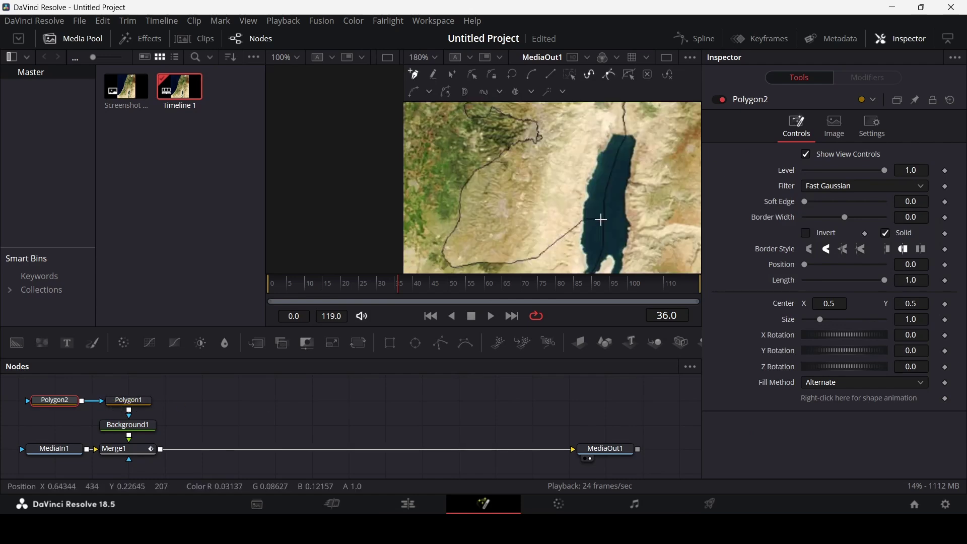
left_click_drag(602, 219, 586, 220)
left_click(574, 220)
left_click(441, 261)
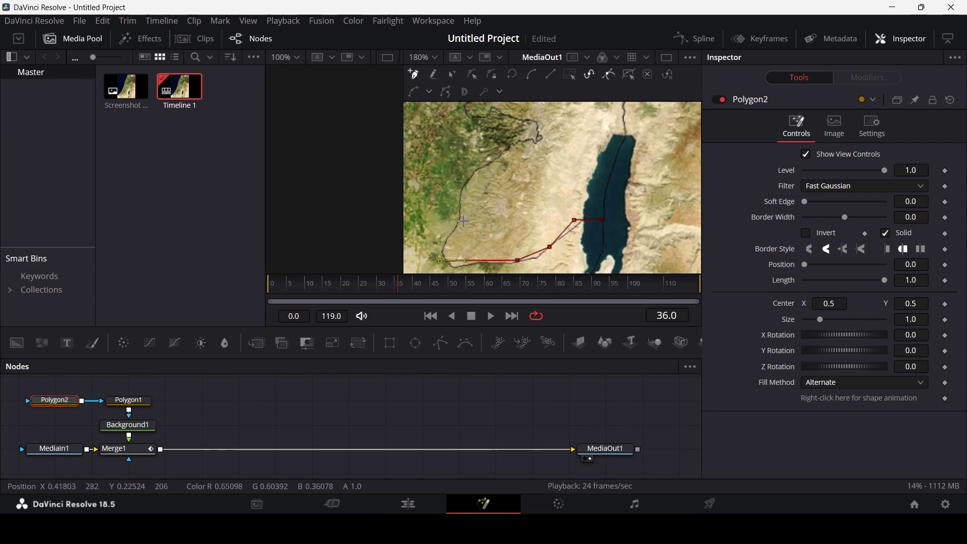
left_click(480, 163)
left_click(534, 135)
left_click_drag(589, 152, 616, 161)
left_click(601, 219)
scroll(566, 189, "down", 6)
left_click(530, 405)
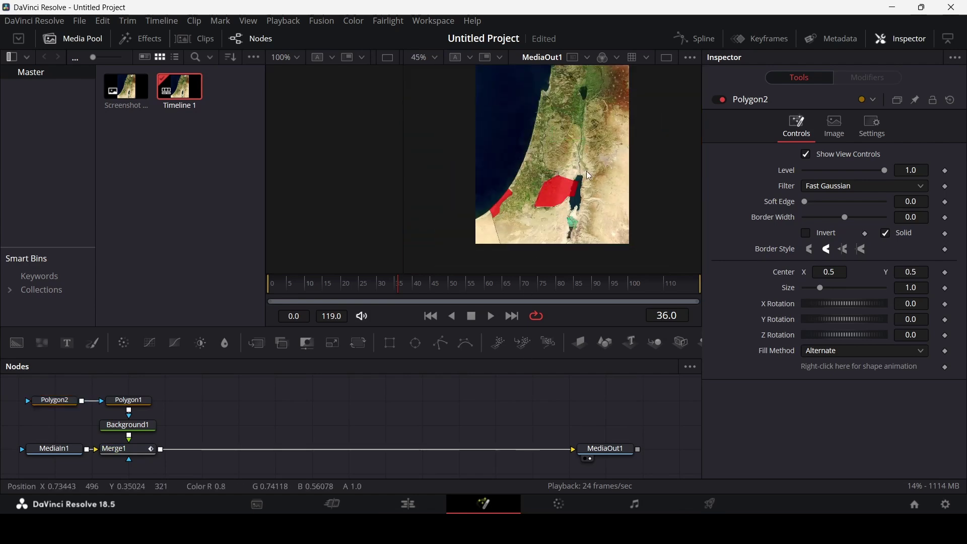
scroll(540, 193, "up", 3)
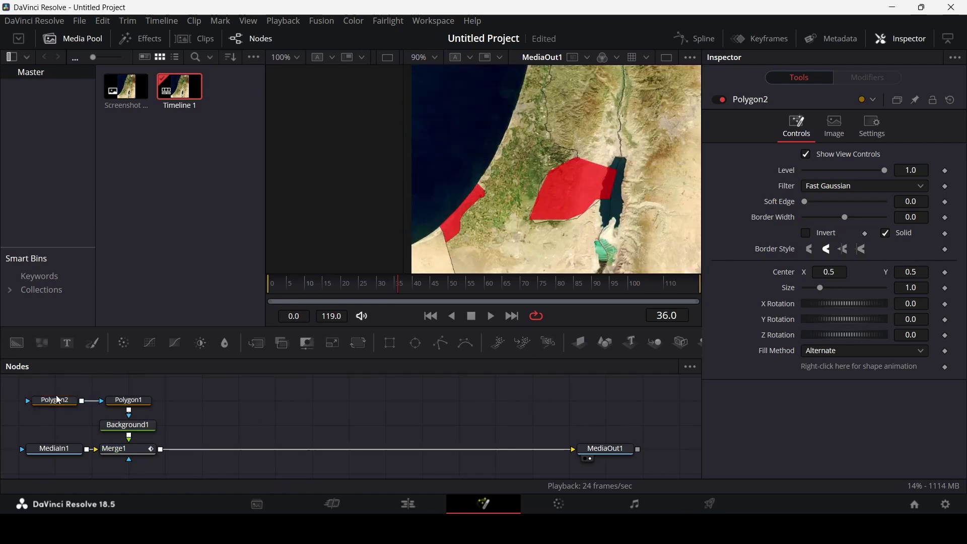
scroll(585, 198, "up", 3)
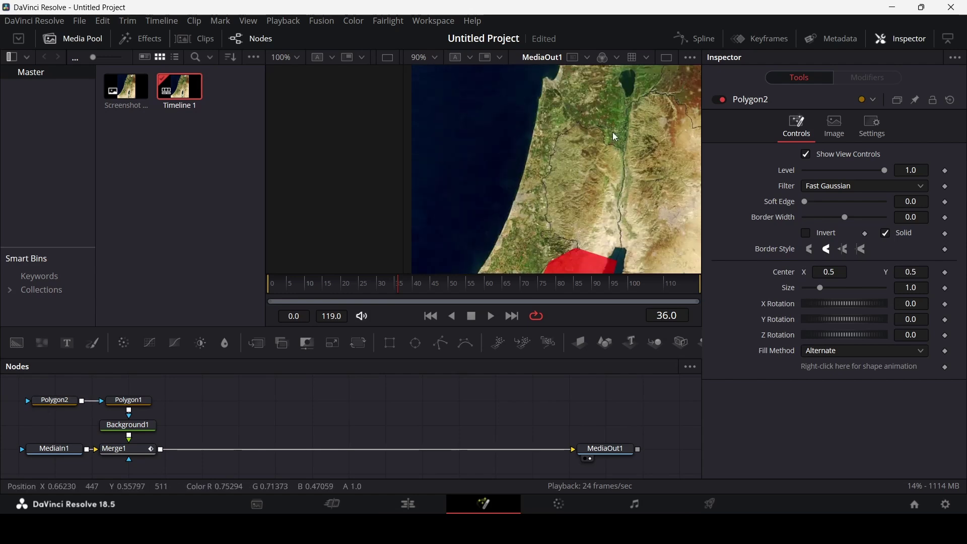
scroll(587, 234, "down", 3)
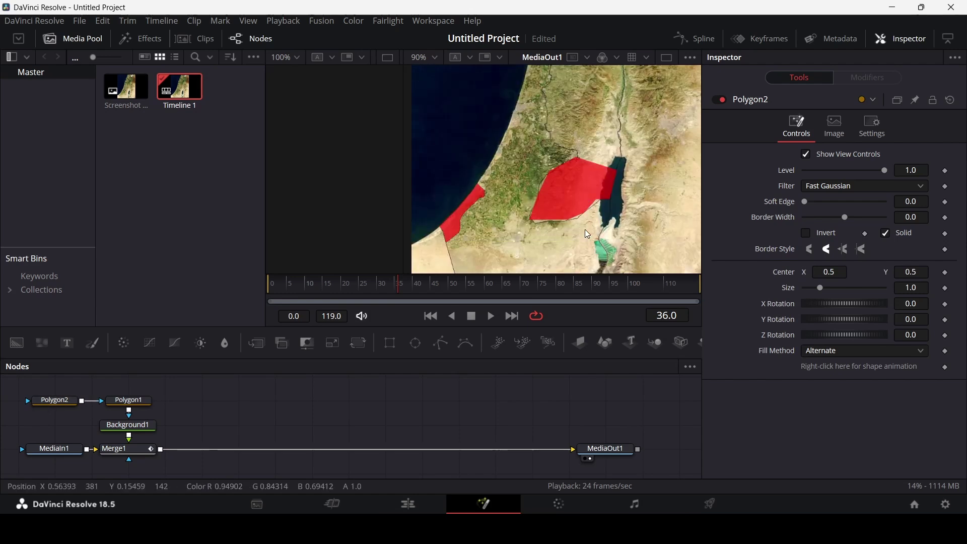
left_click(61, 404)
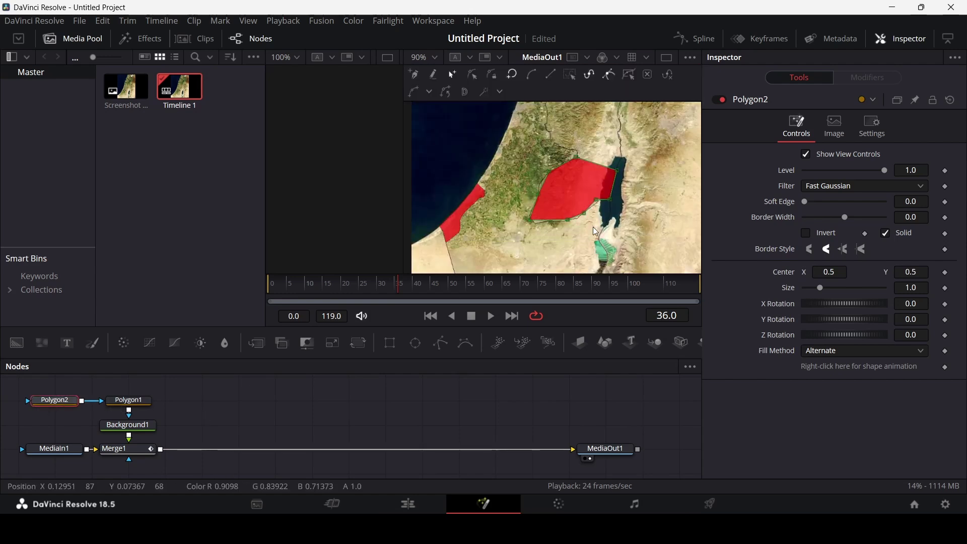
scroll(585, 198, "up", 1)
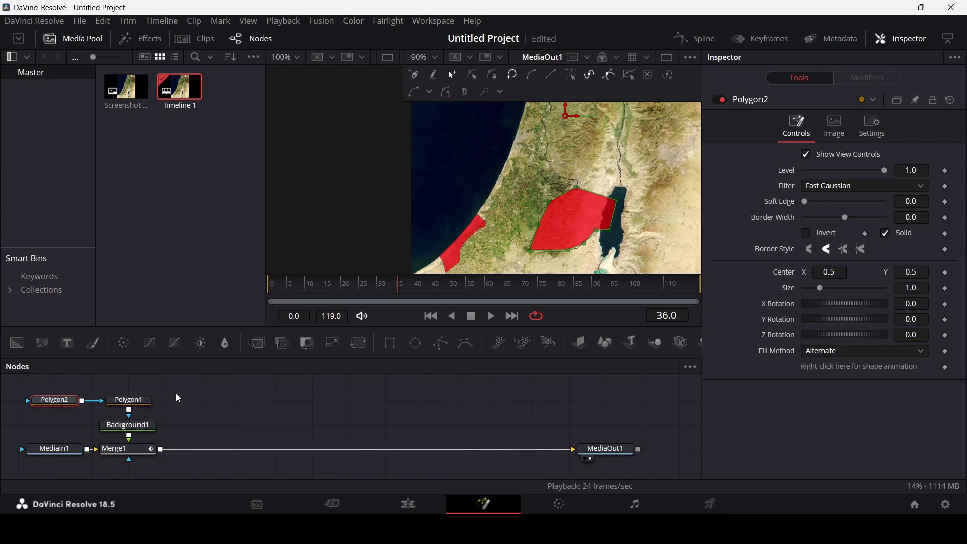
left_click(50, 401)
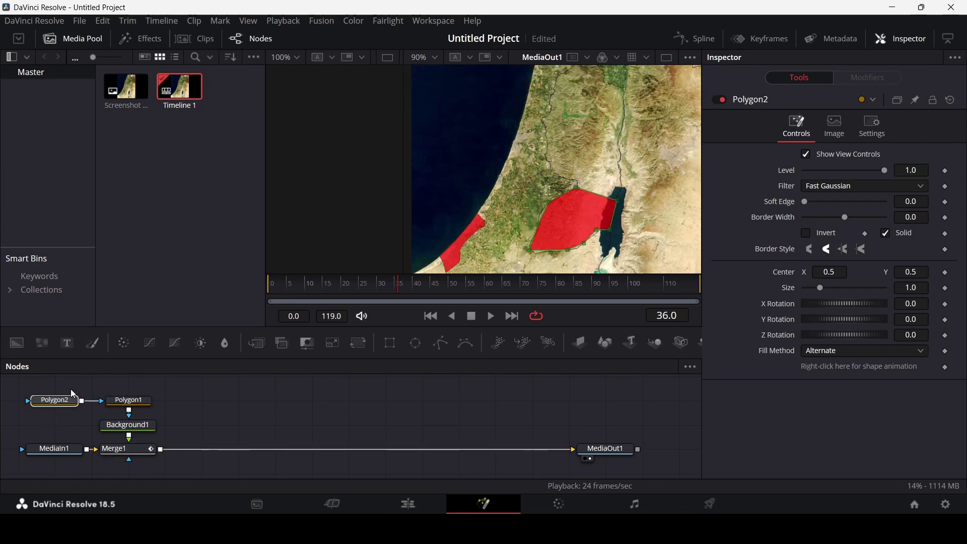
Step: Delete the Polygon2 node, leaving only Gaza outlined in red
key("Delete")
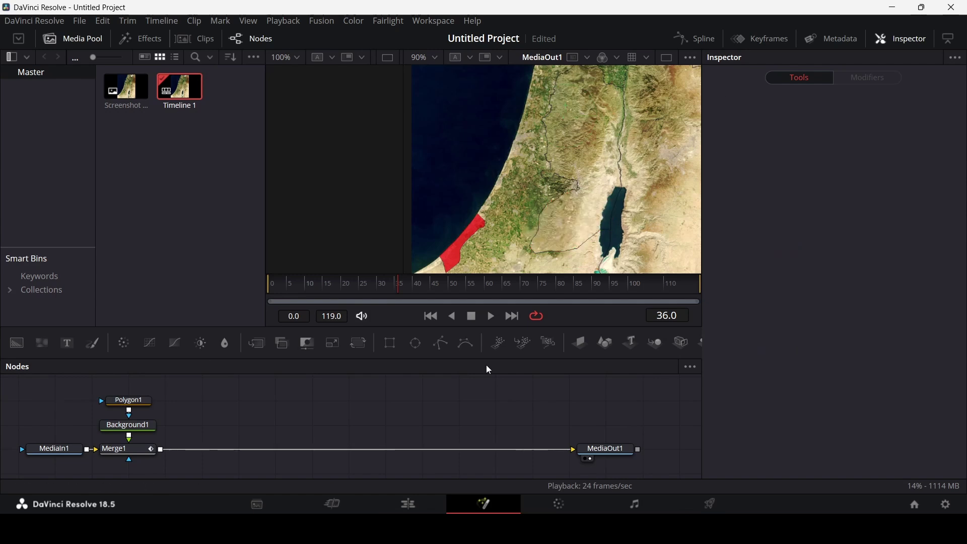